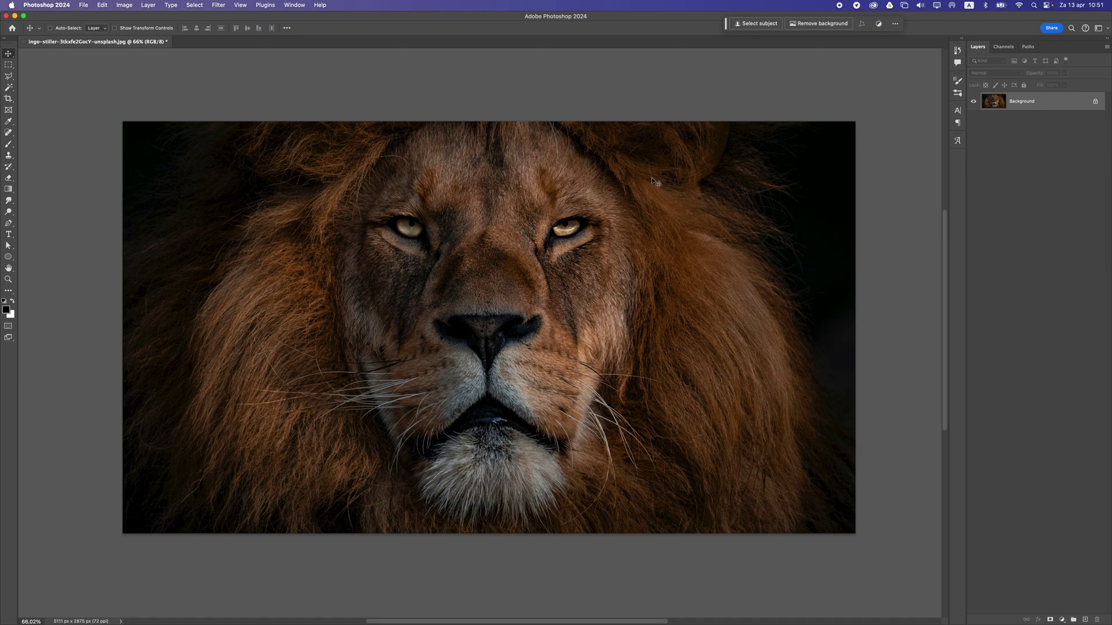
Step: Add a Black & White adjustment layer, trying the Blue Filter, Darker and Green Filter presets, then returning to Default
click(1062, 620)
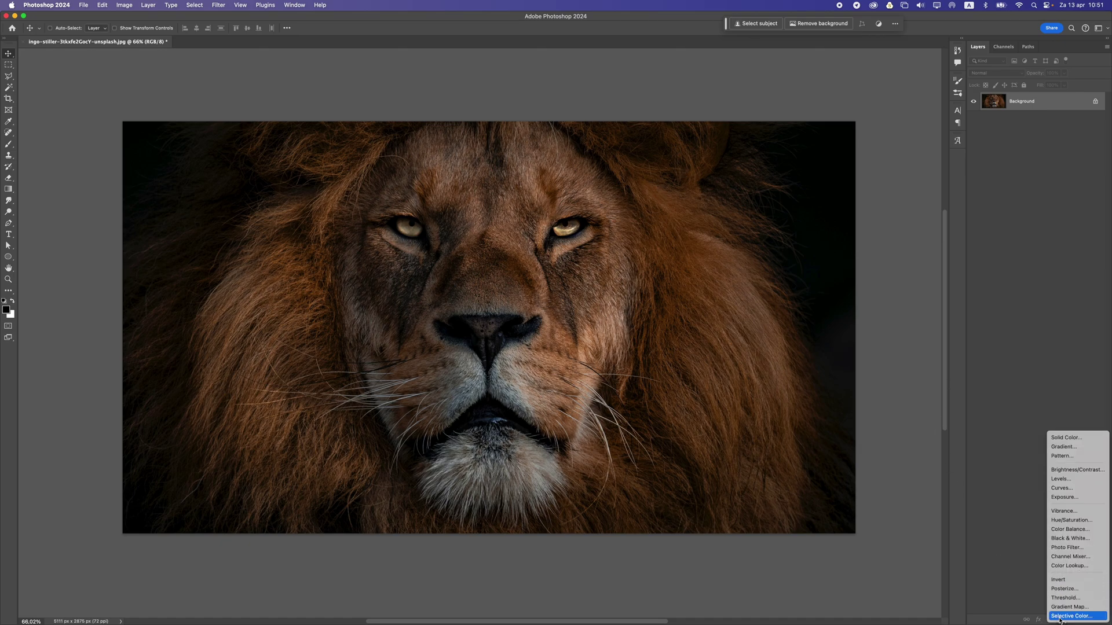
click(1071, 540)
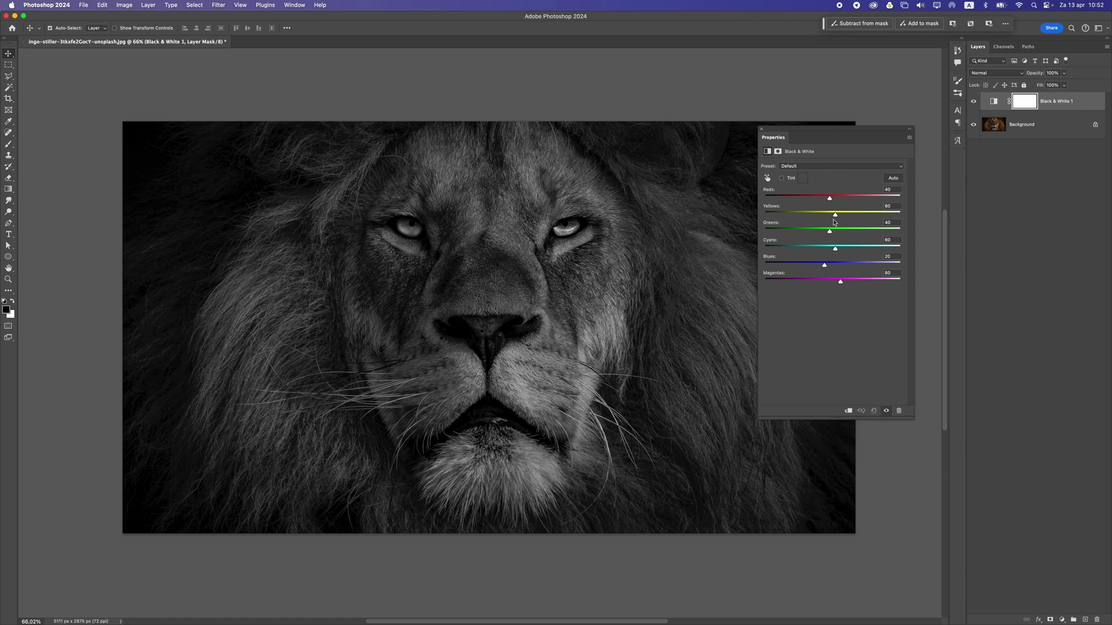
click(809, 166)
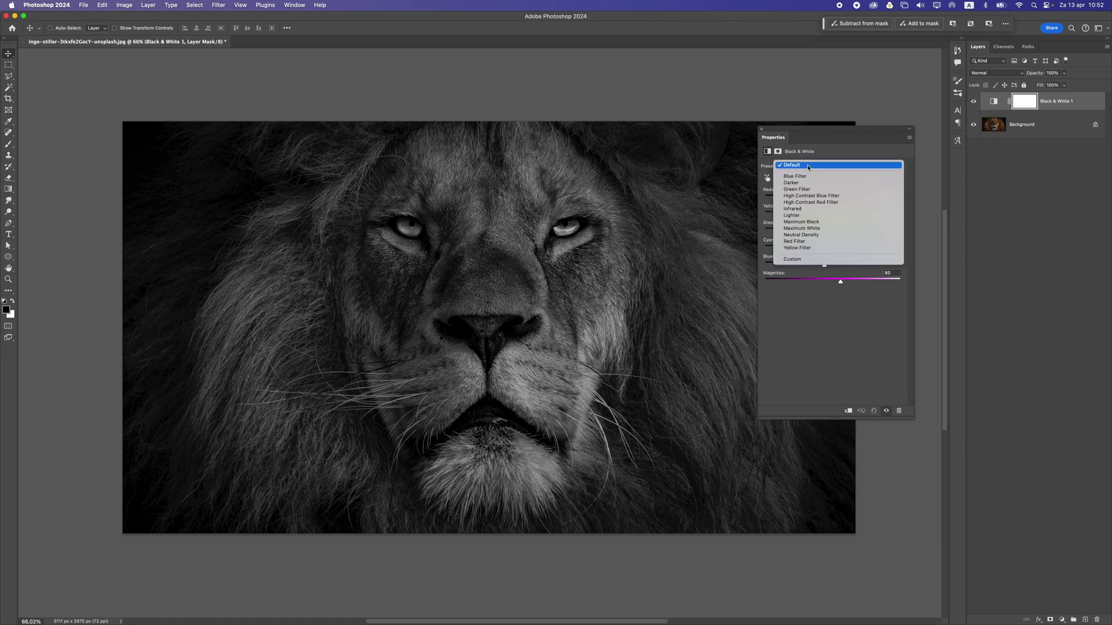
click(807, 176)
click(802, 167)
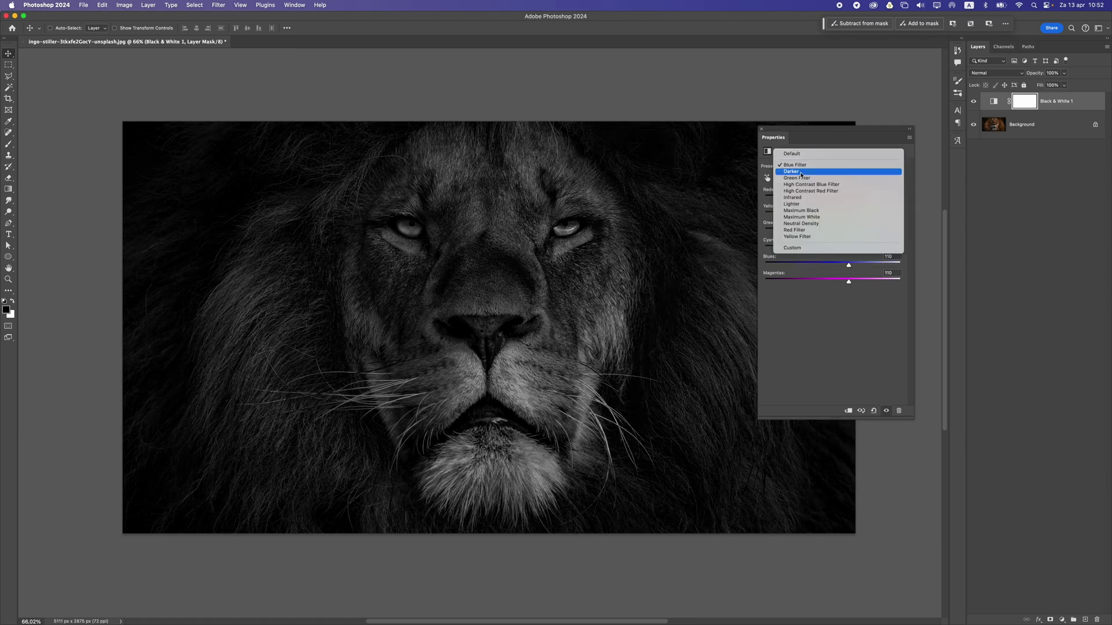
click(800, 174)
click(804, 167)
click(804, 172)
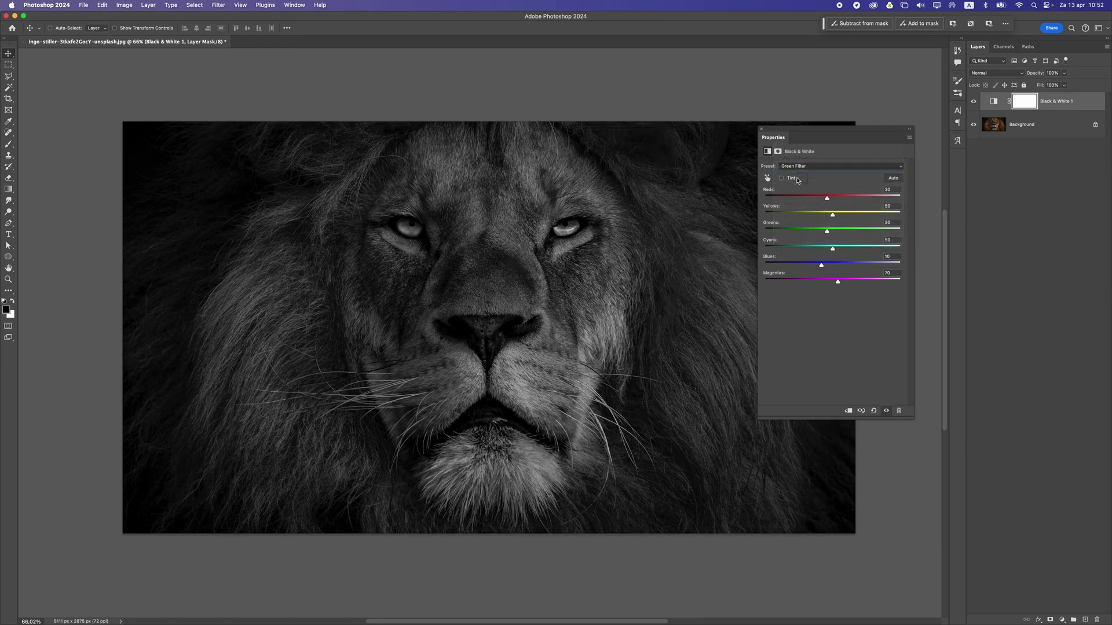
click(805, 167)
click(802, 142)
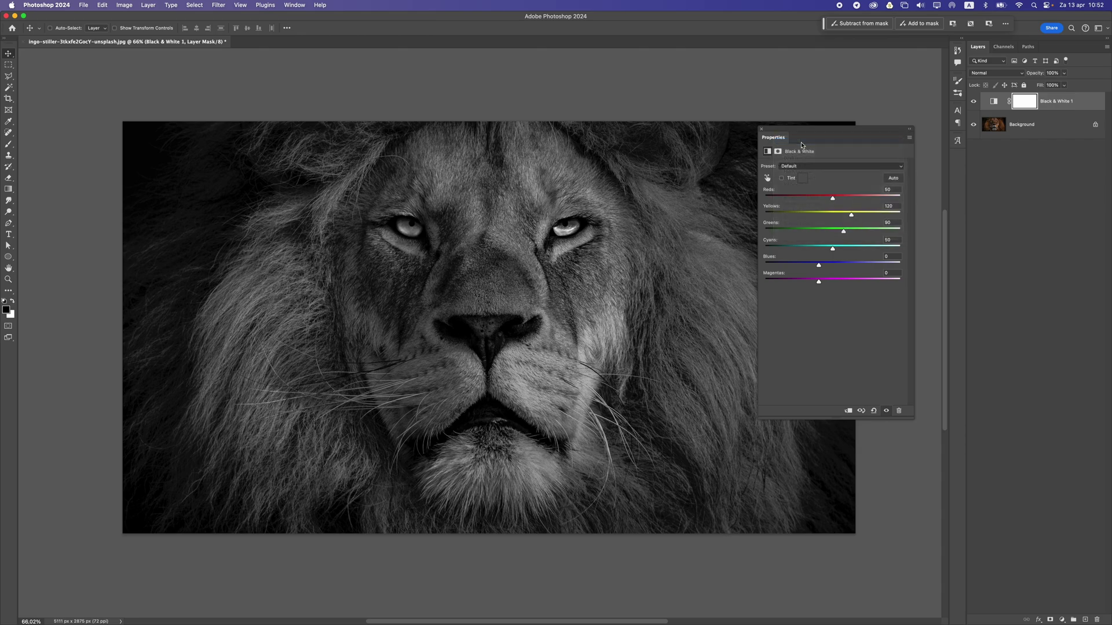
Step: Set the Black & White channels to Yellows 43 and Reds 126
mouse_move(831, 198)
mouse_down()
mouse_move(841, 200)
mouse_move(822, 199)
mouse_move(840, 200)
mouse_up()
mouse_move(844, 216)
mouse_down()
mouse_move(832, 216)
mouse_move(850, 202)
mouse_up()
drag(837, 219, 868, 264)
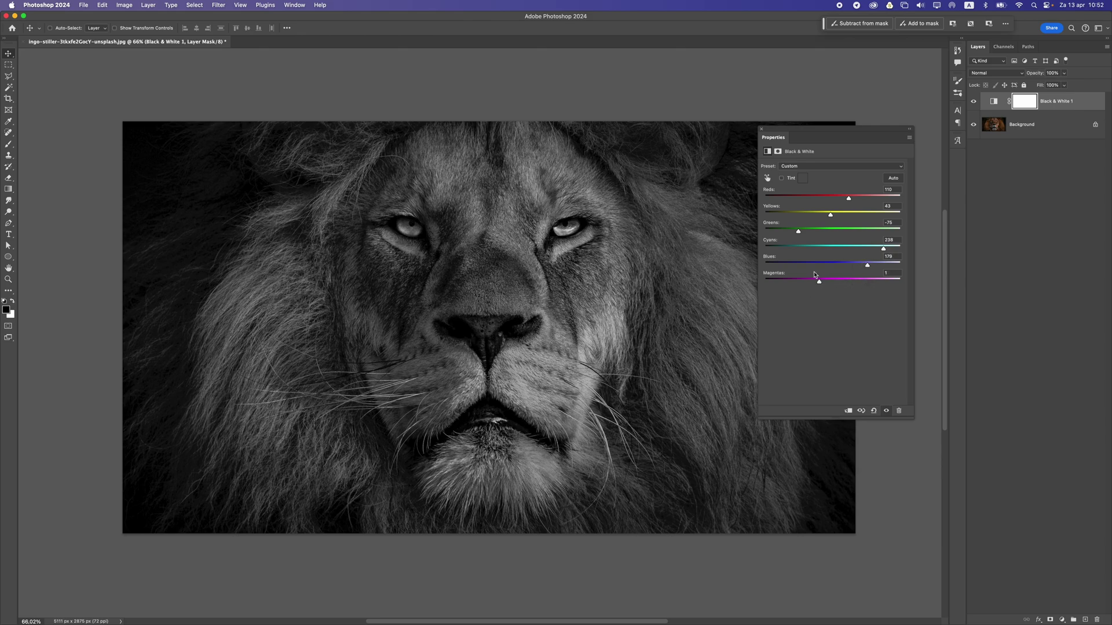
mouse_move(850, 201)
mouse_down()
mouse_move(872, 199)
mouse_move(853, 200)
mouse_up()
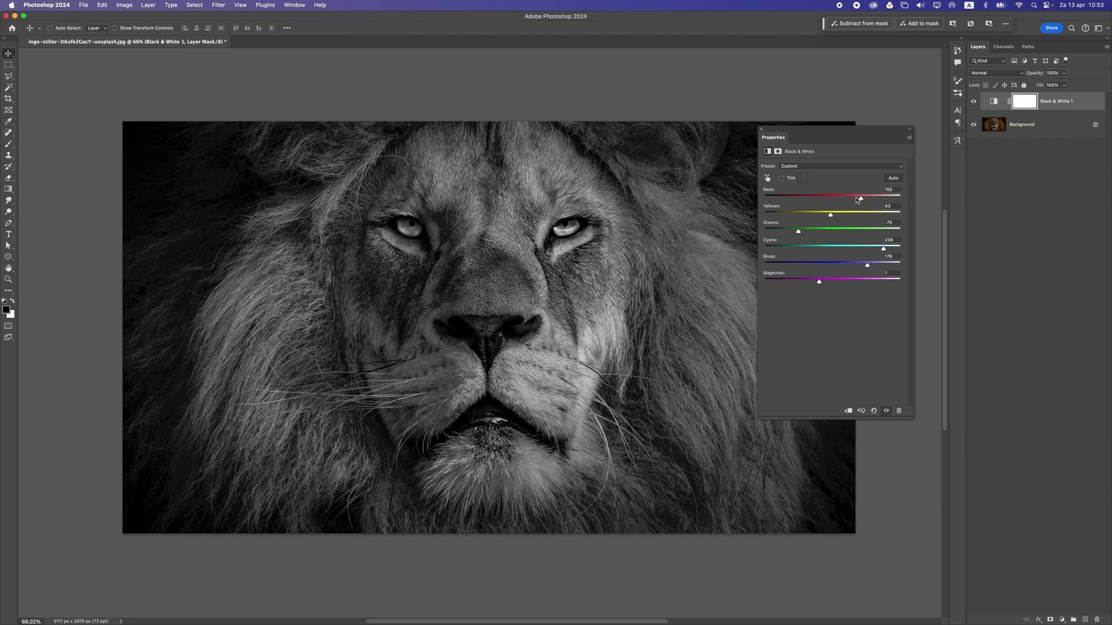
click(761, 131)
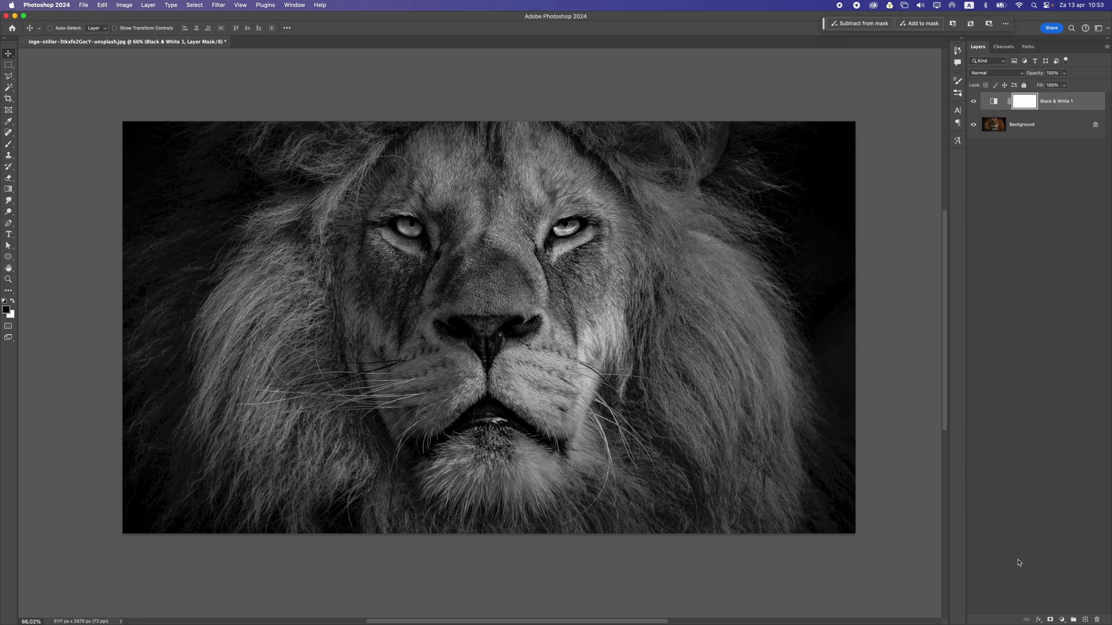
Step: Add a Curves adjustment layer whose white point is sampled from the lion's cheek
click(1060, 620)
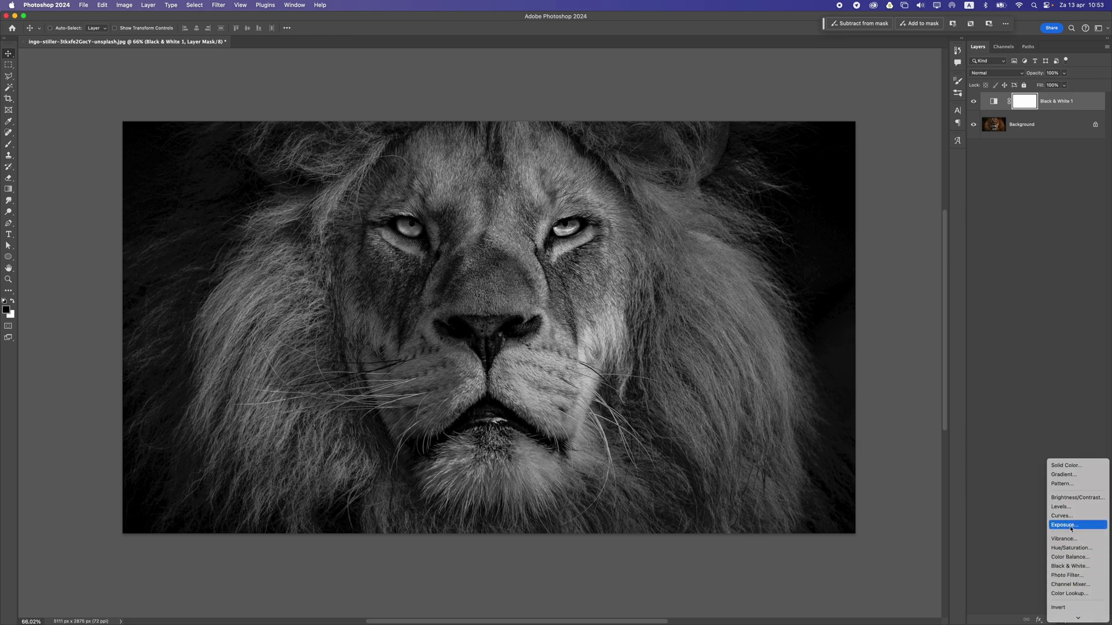
click(1069, 516)
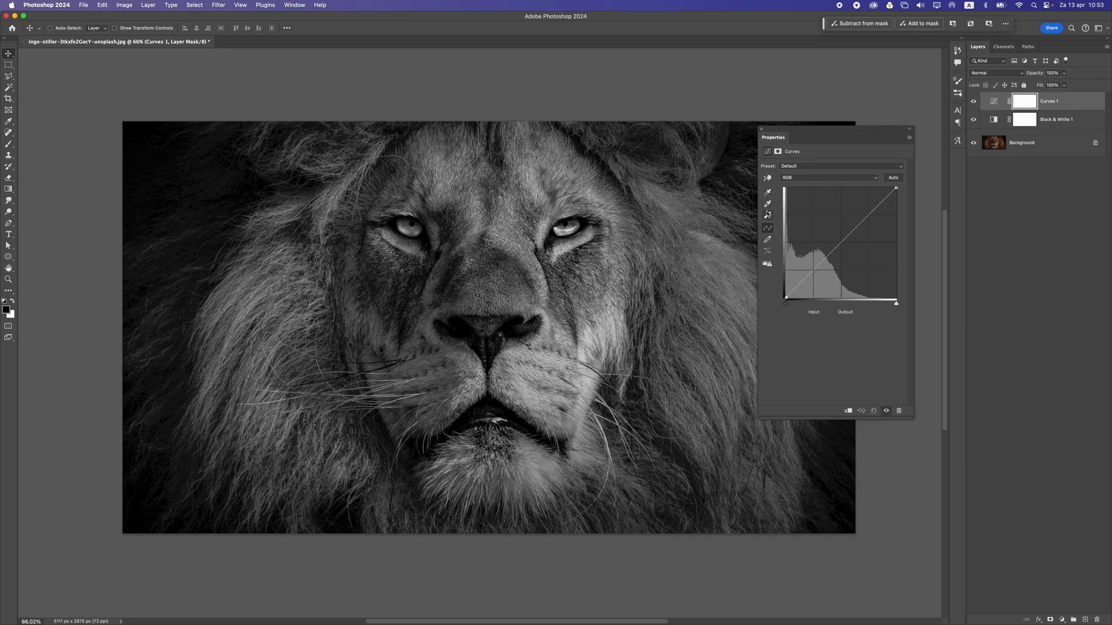
click(769, 216)
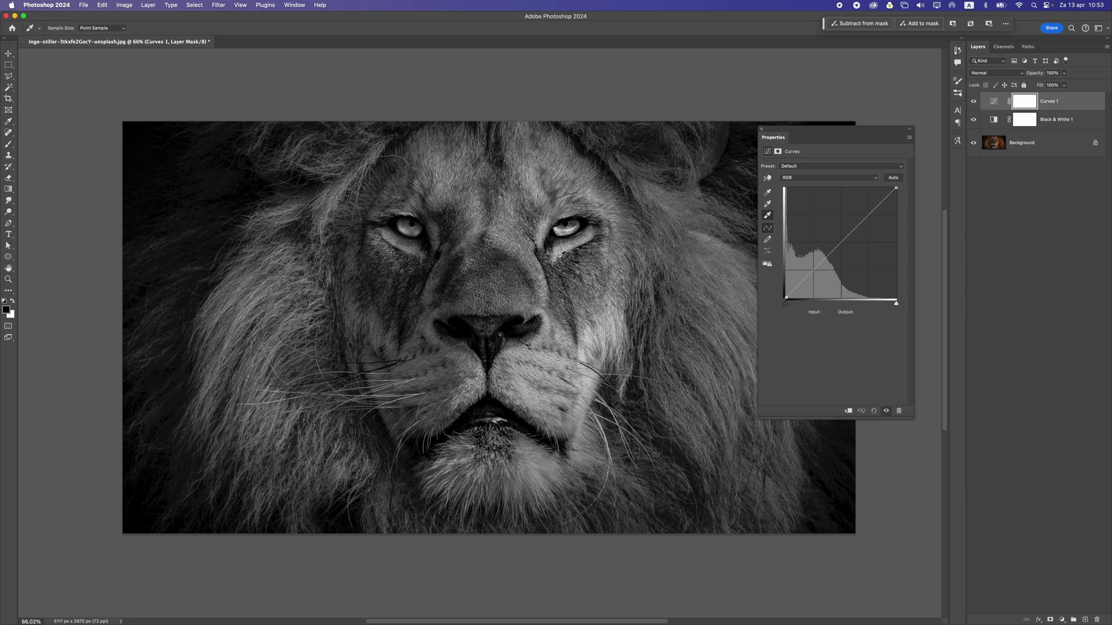
click(585, 352)
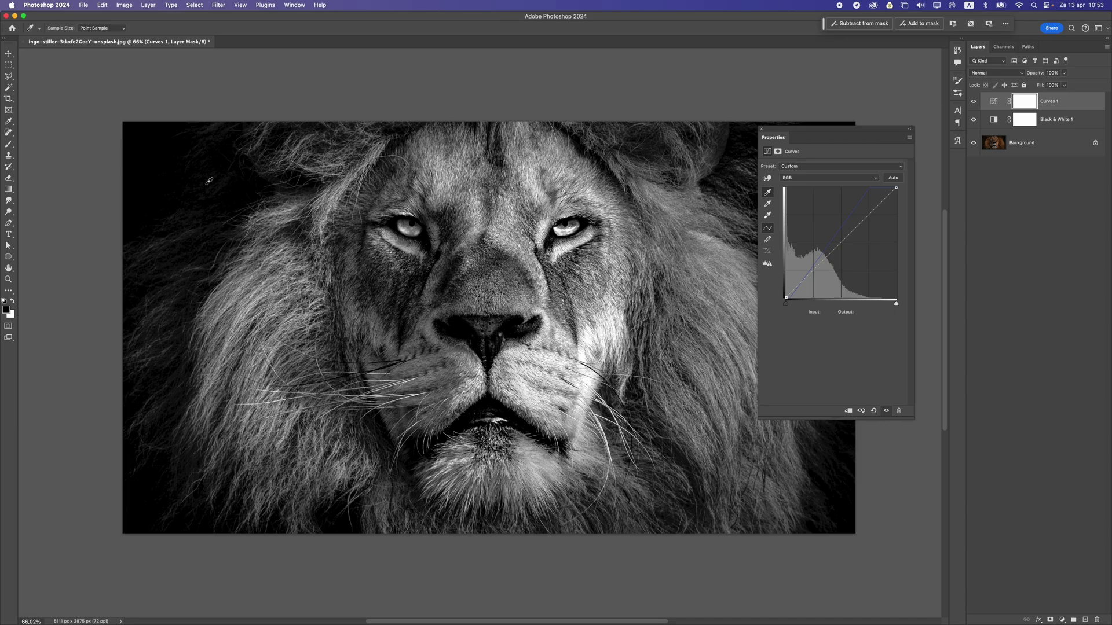
click(760, 130)
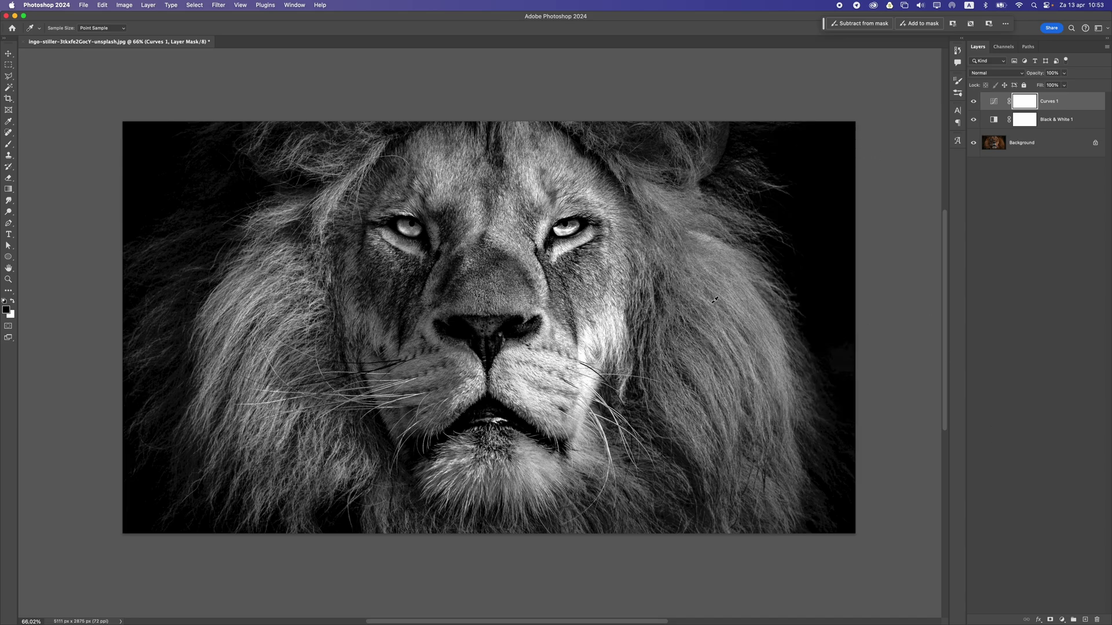
Step: Stamp all visible layers into a new Layer 1 blending as Soft Light at 83% opacity
click(1084, 620)
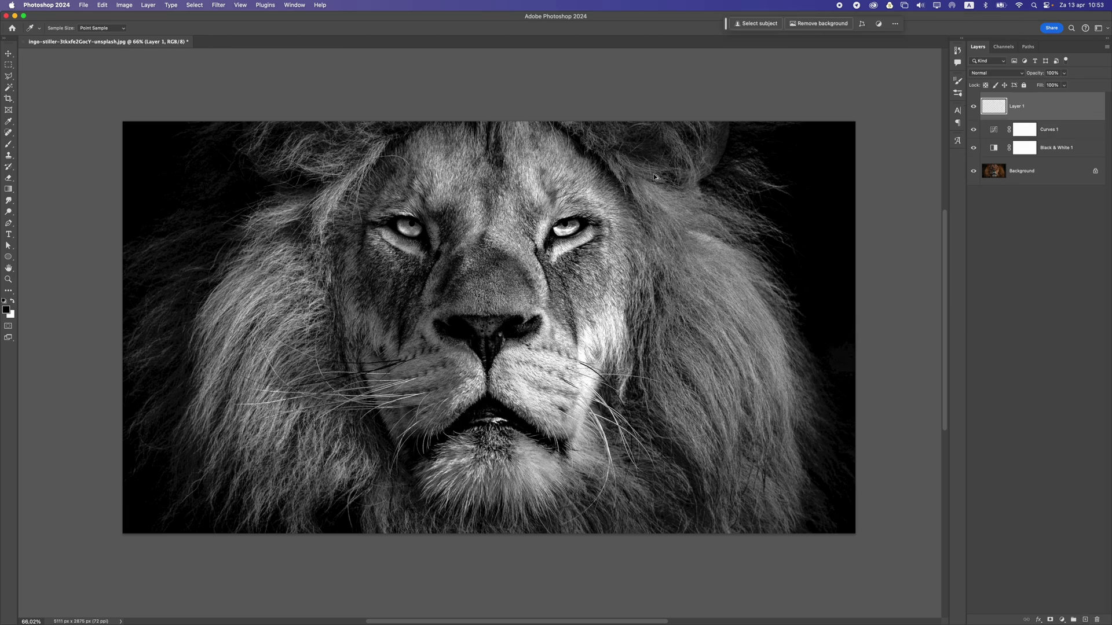
key(super+alt+shift+e)
click(989, 74)
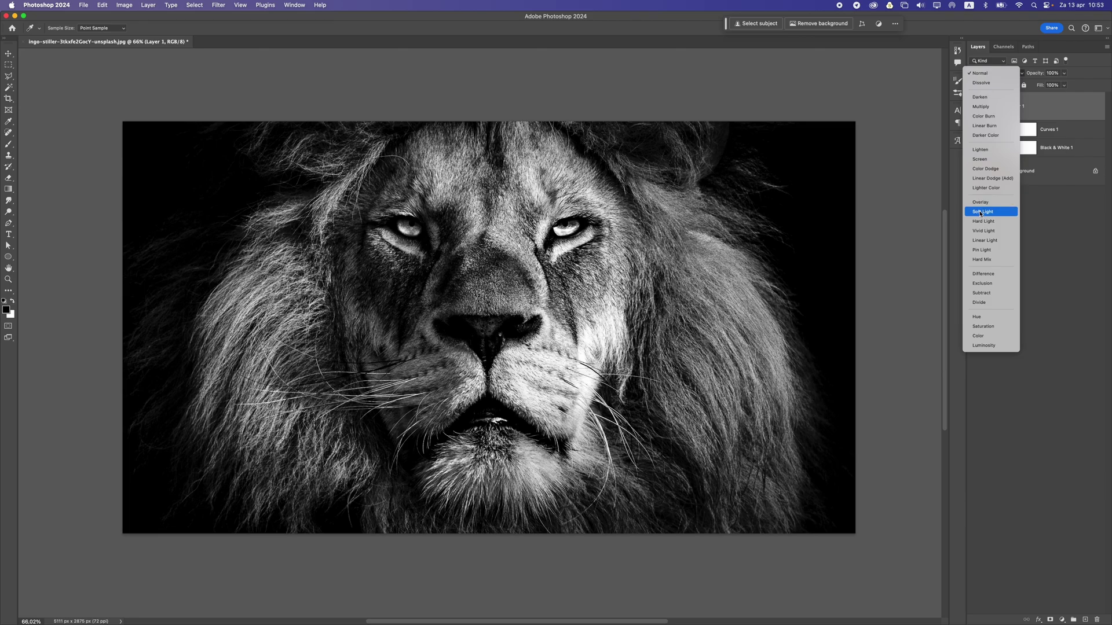
click(981, 212)
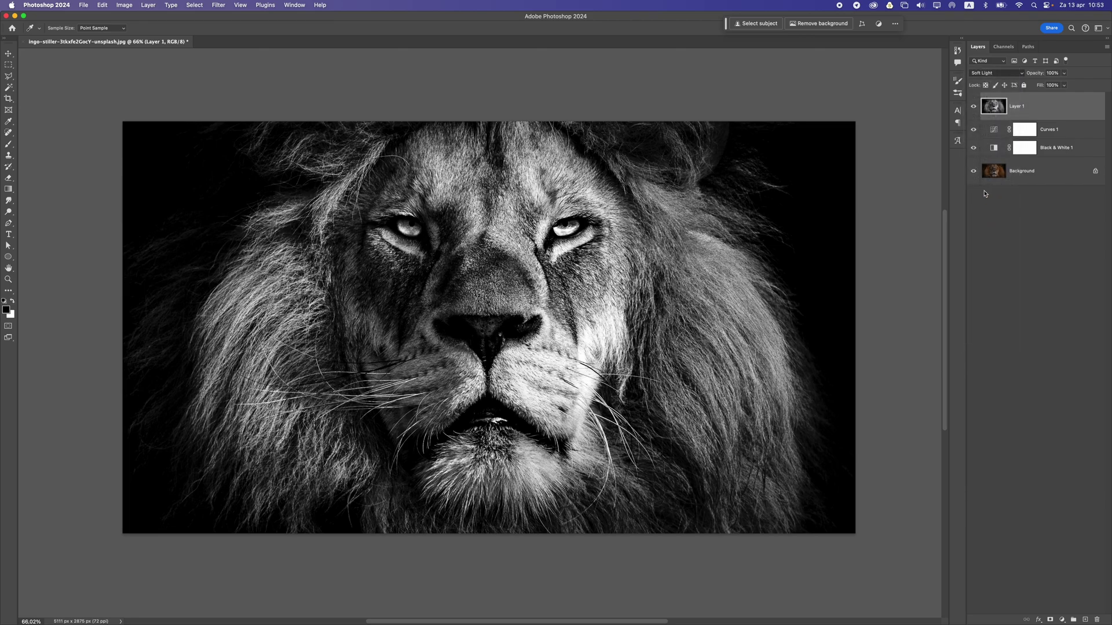
click(1064, 73)
mouse_move(1064, 84)
mouse_down()
mouse_move(1037, 87)
mouse_move(1049, 86)
mouse_up()
click(975, 108)
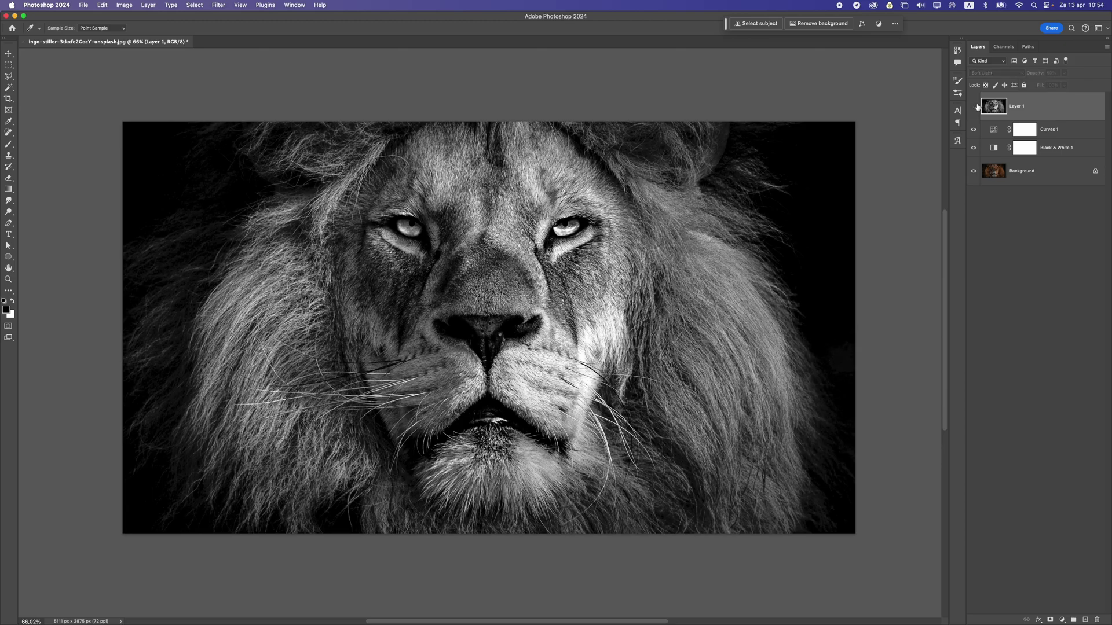
Step: Group Layer 1 through Black & White 1 into Group 1, toggling it to compare with the colour original
shift+click(1054, 149)
key(super+g)
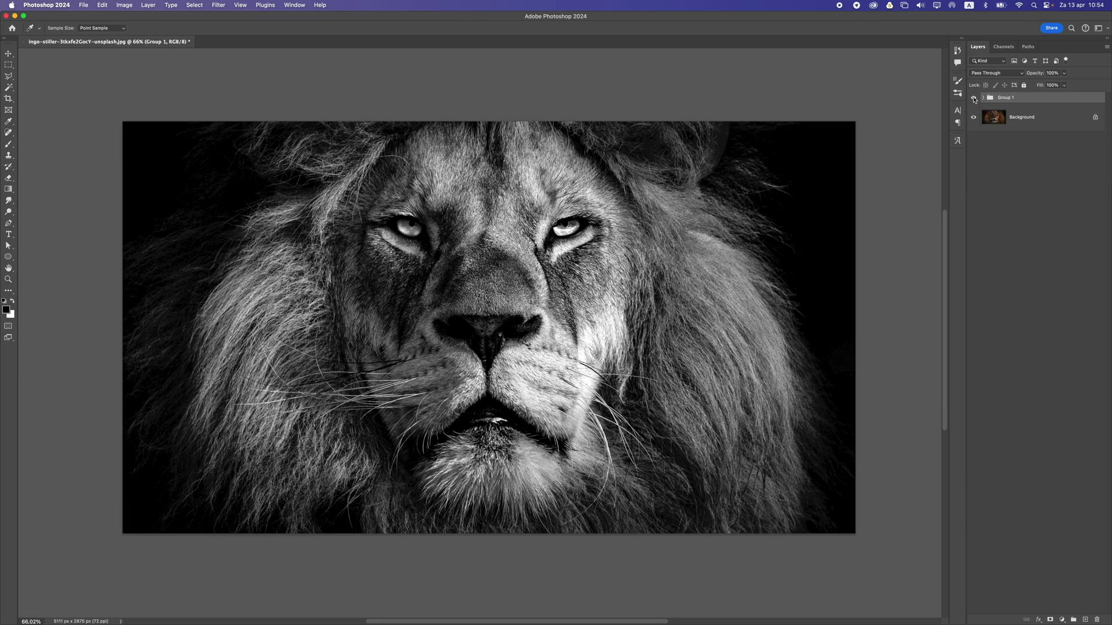
click(973, 97)
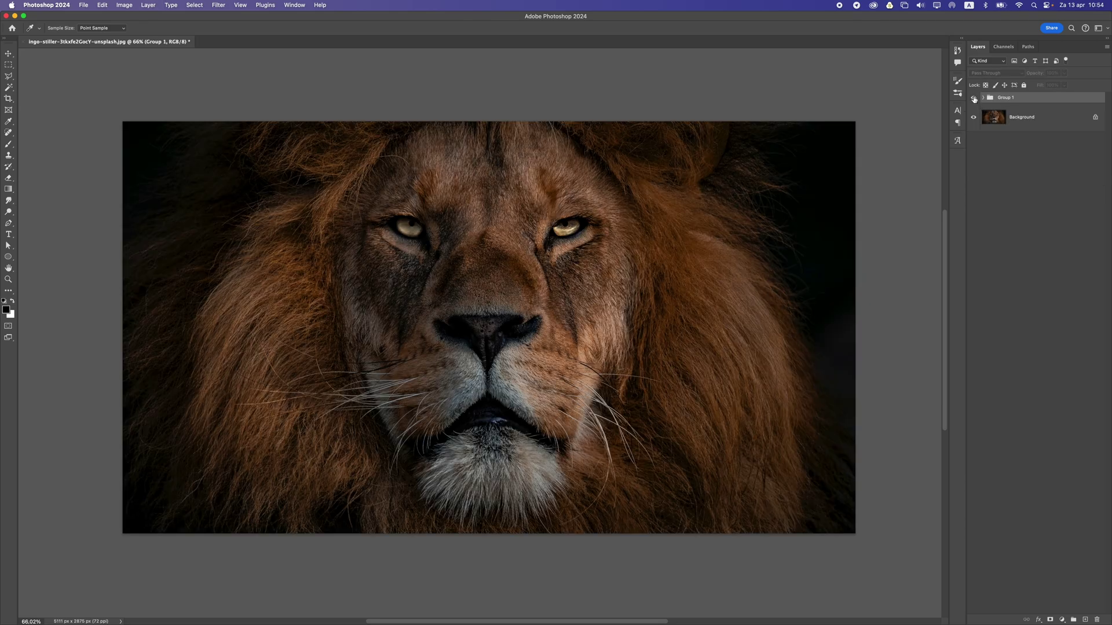
click(973, 98)
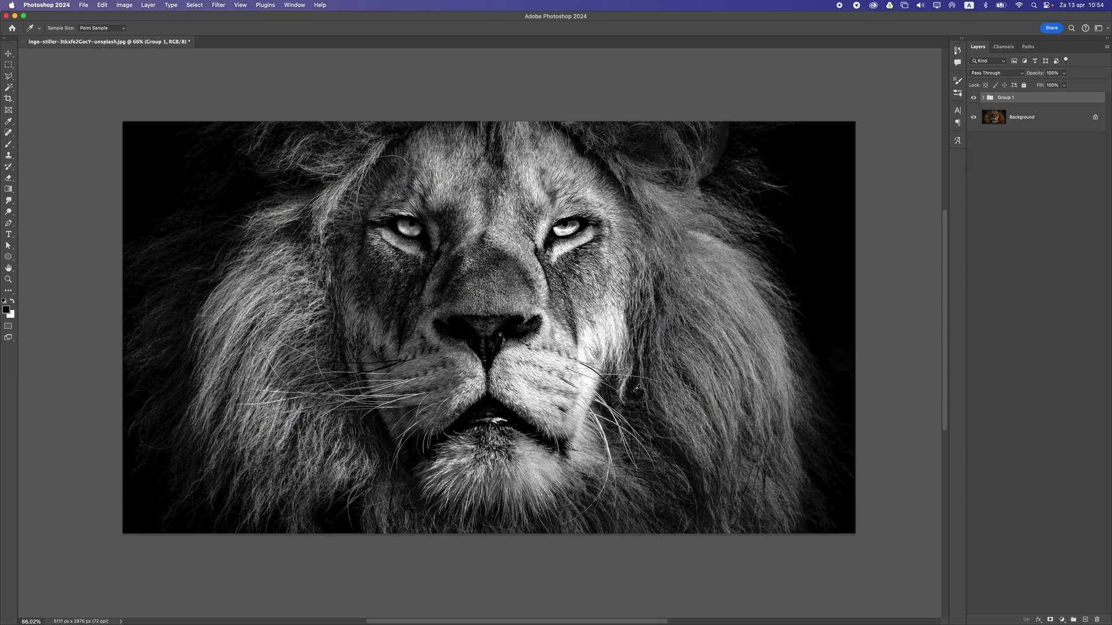
Step: Add a Color Balance adjustment layer with the midtones shifted +24 toward blue
click(1062, 619)
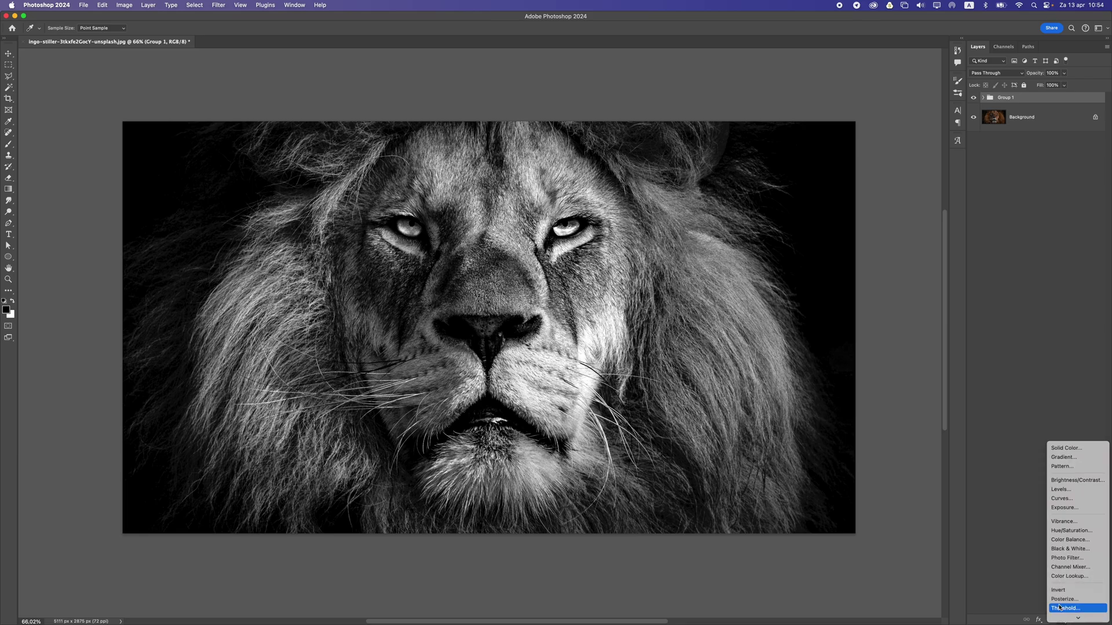
click(1081, 541)
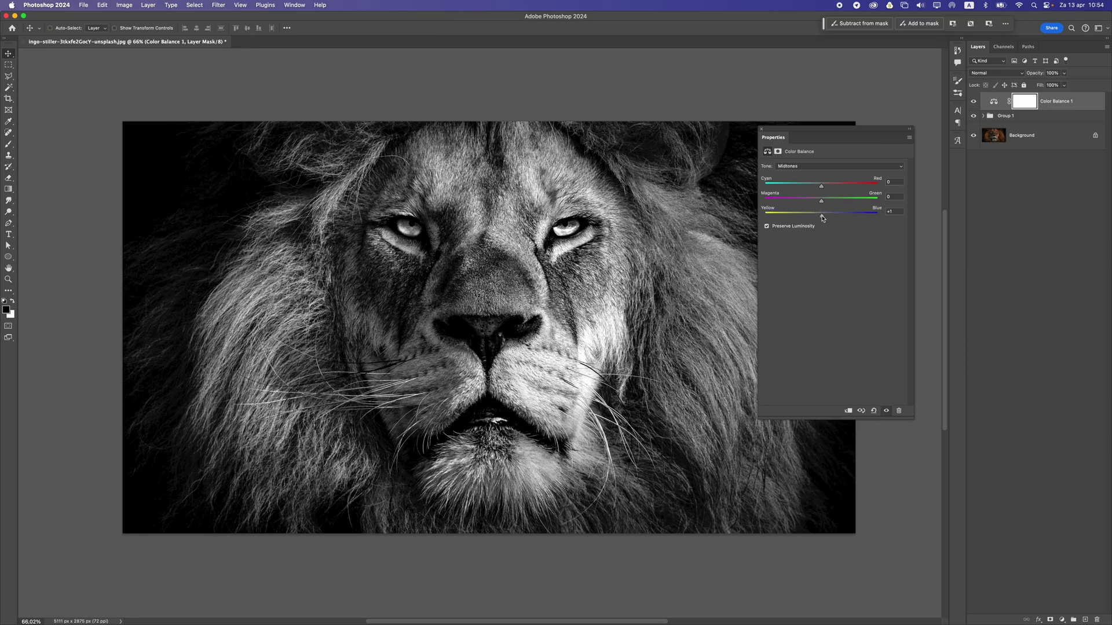
drag(823, 219, 825, 219)
scroll(533, 235, up, 2)
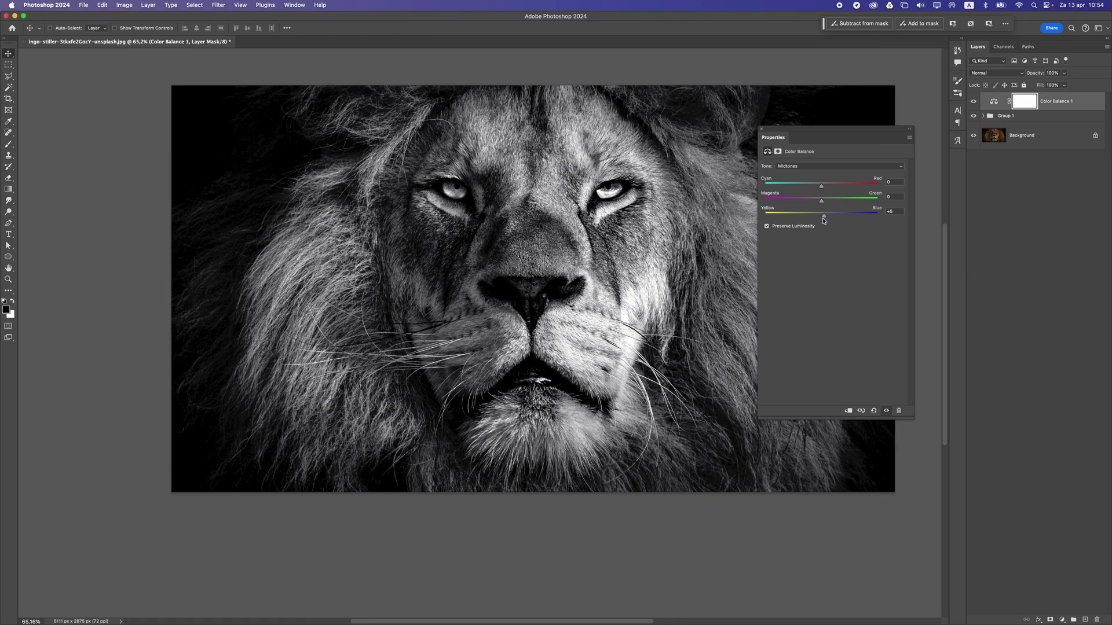
mouse_move(824, 216)
mouse_down()
mouse_move(835, 219)
mouse_move(825, 218)
mouse_up()
scroll(517, 237, down, 5)
scroll(521, 228, up, 4)
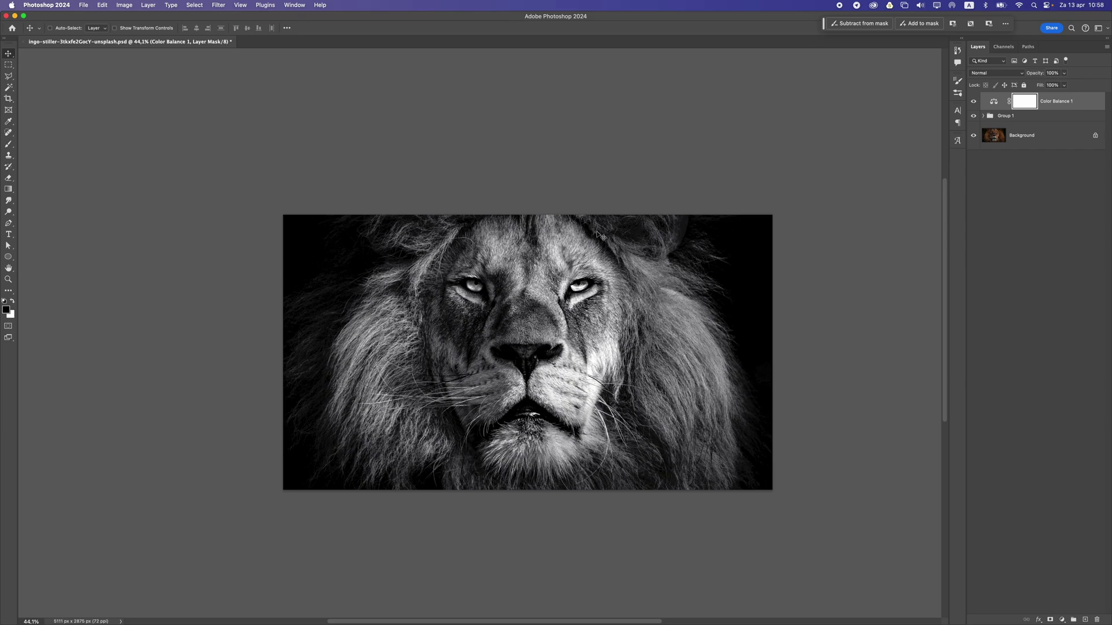
Step: Stamp the visible image onto a new Layer 2 and apply Add Noise at about 14%
click(1083, 619)
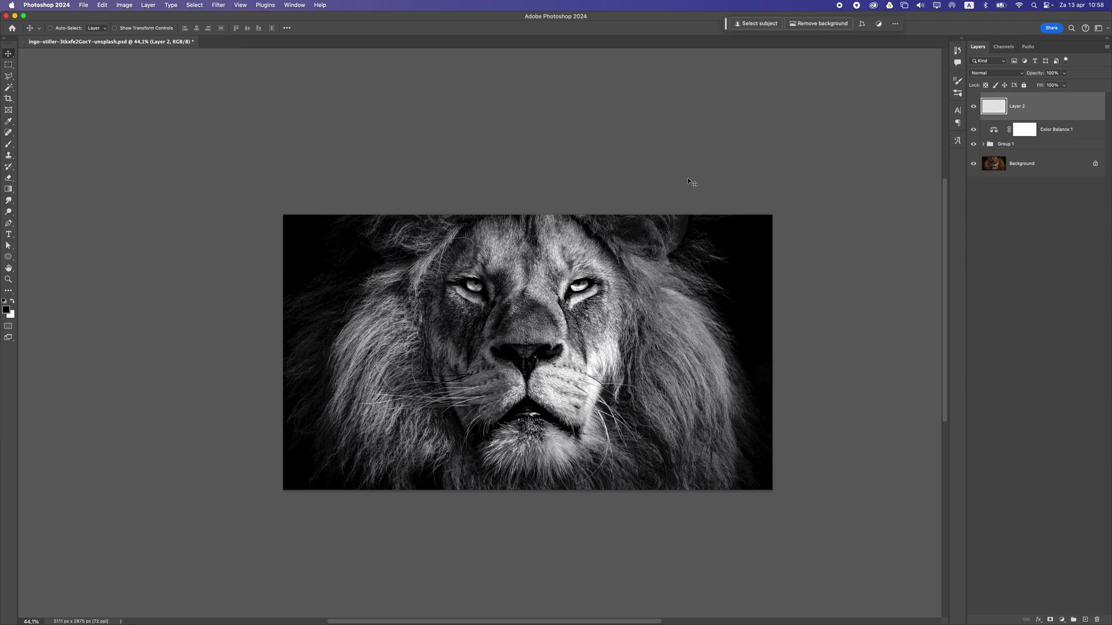
key(super+alt+shift+e)
click(218, 5)
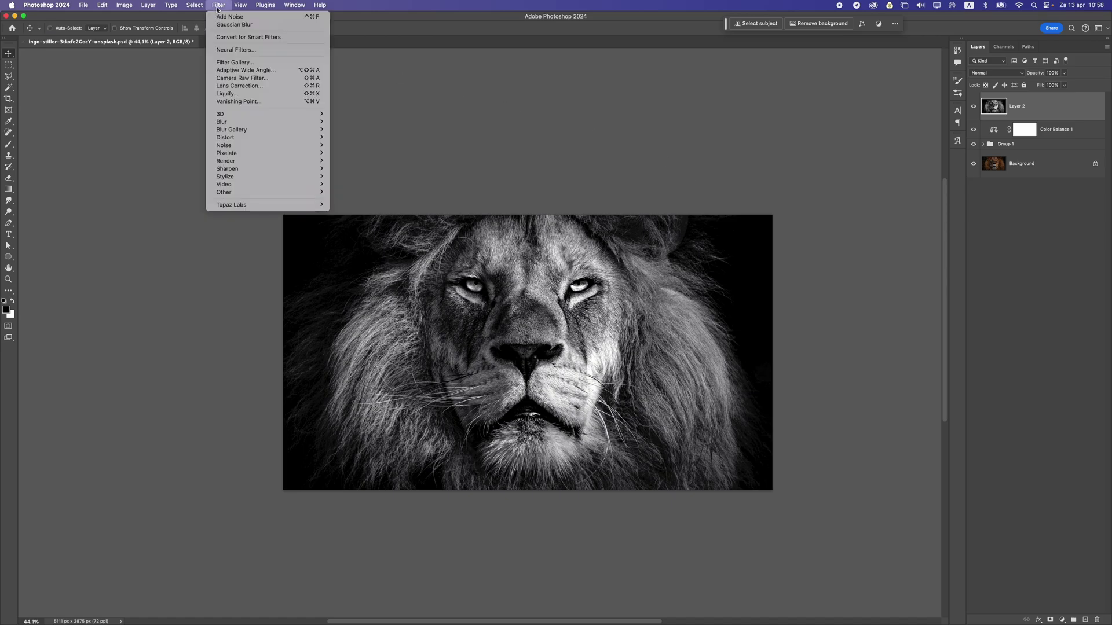
mouse_move(244, 145)
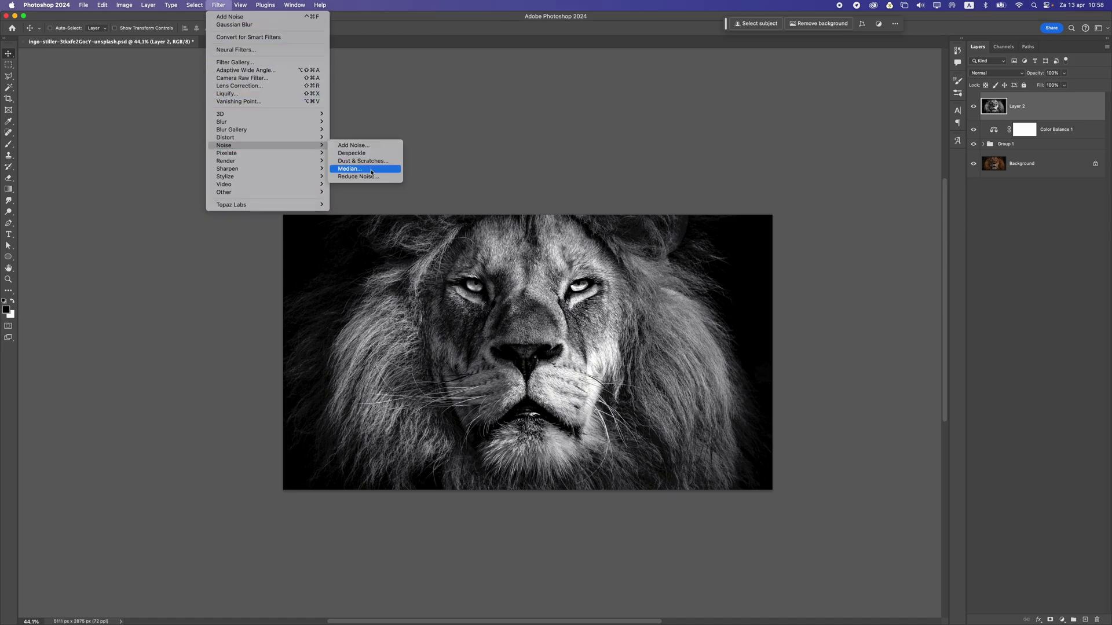
click(370, 149)
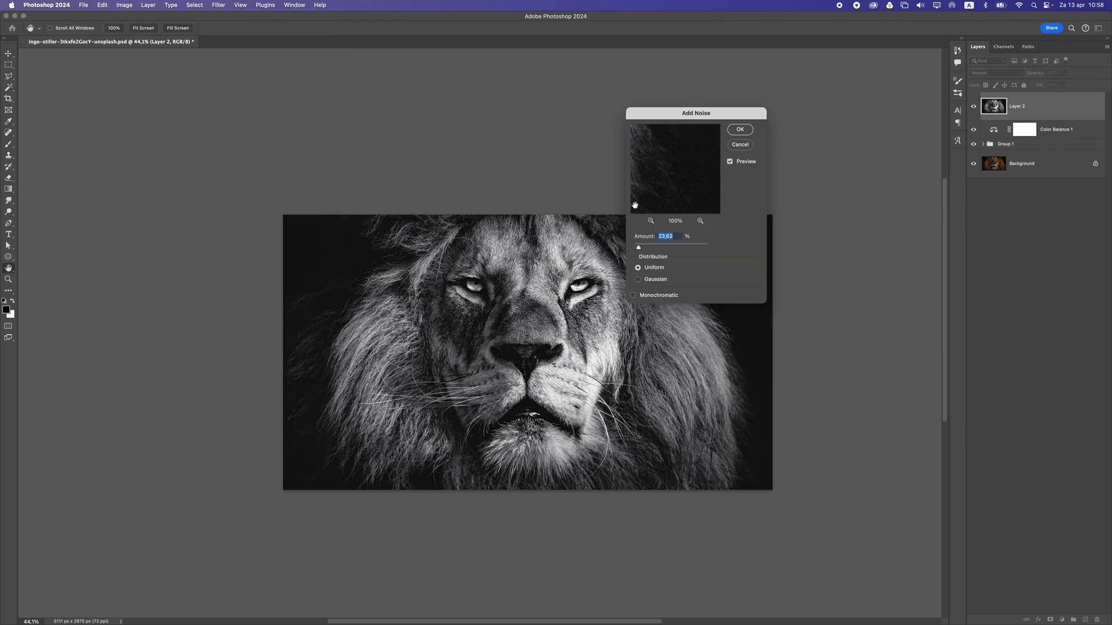
click(644, 248)
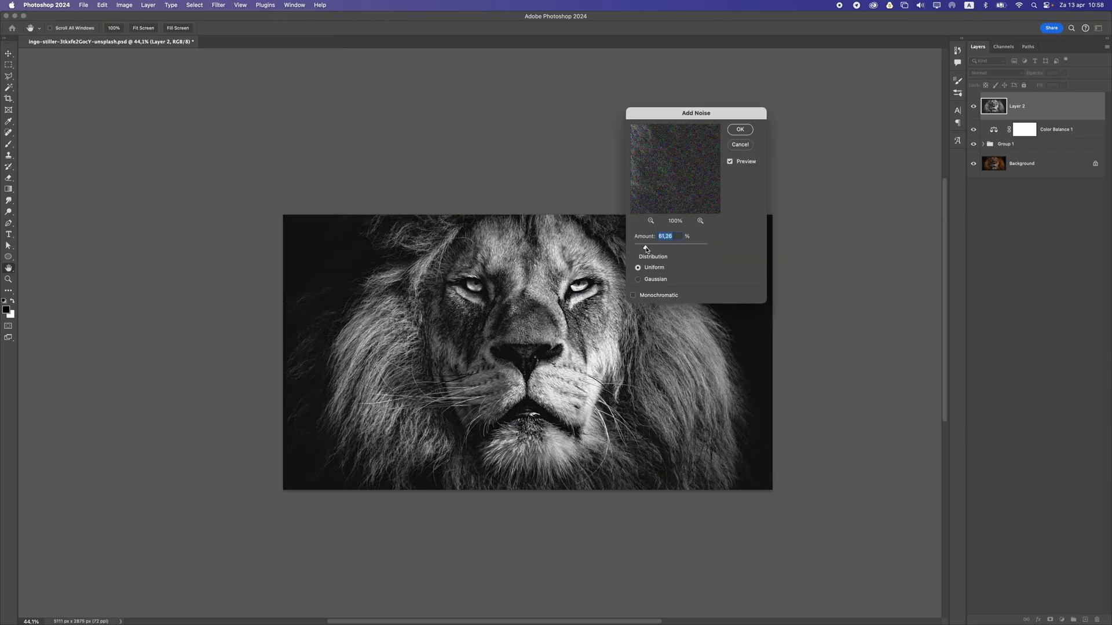
drag(644, 249, 638, 249)
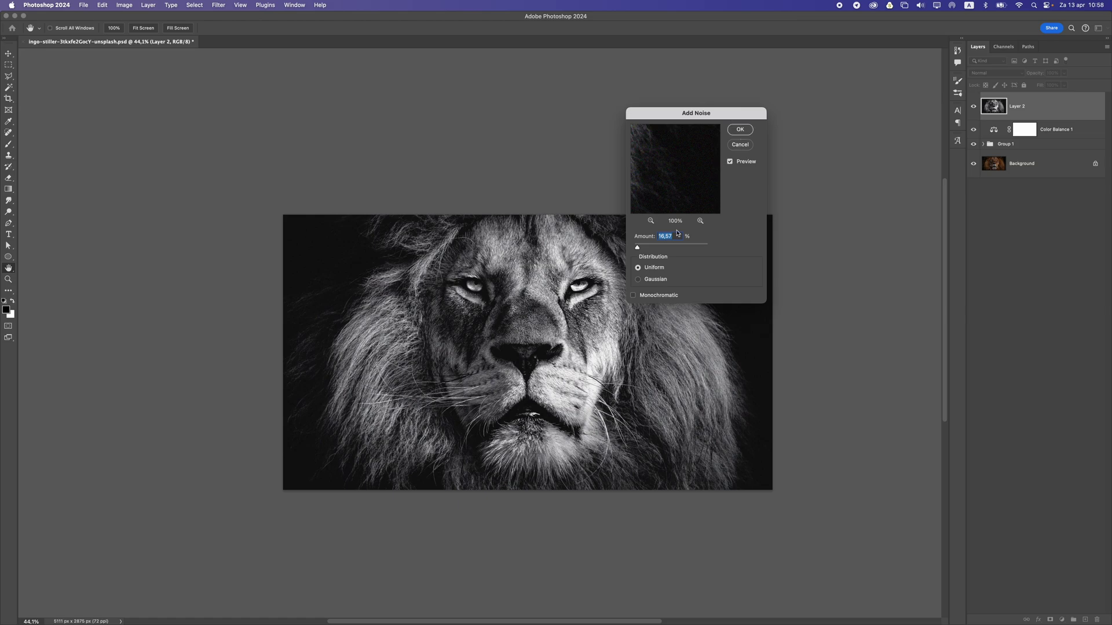
click(741, 131)
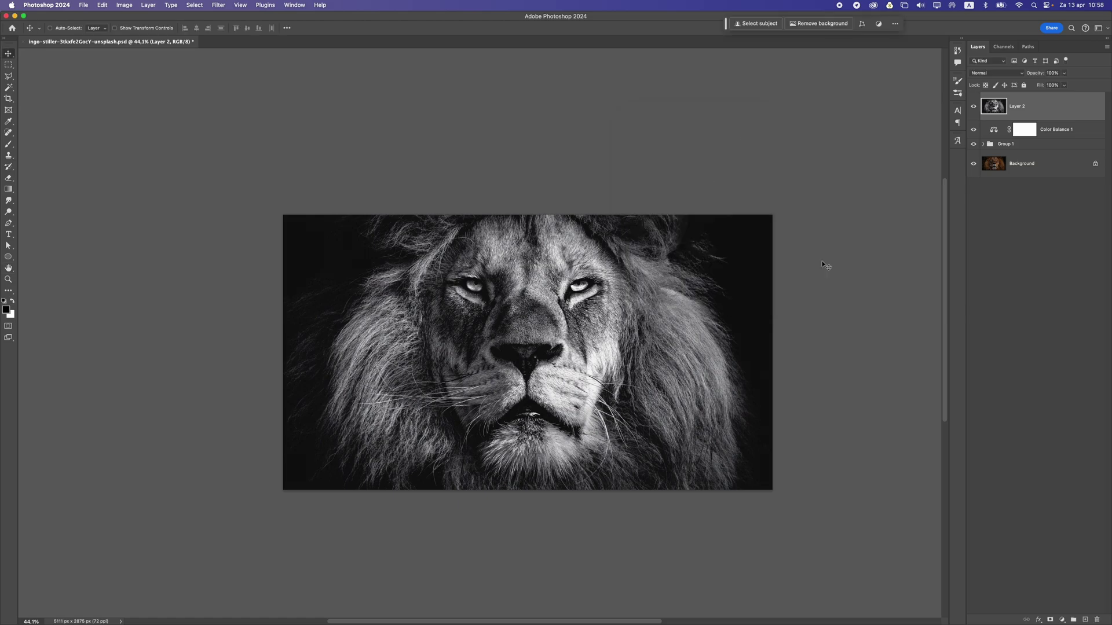